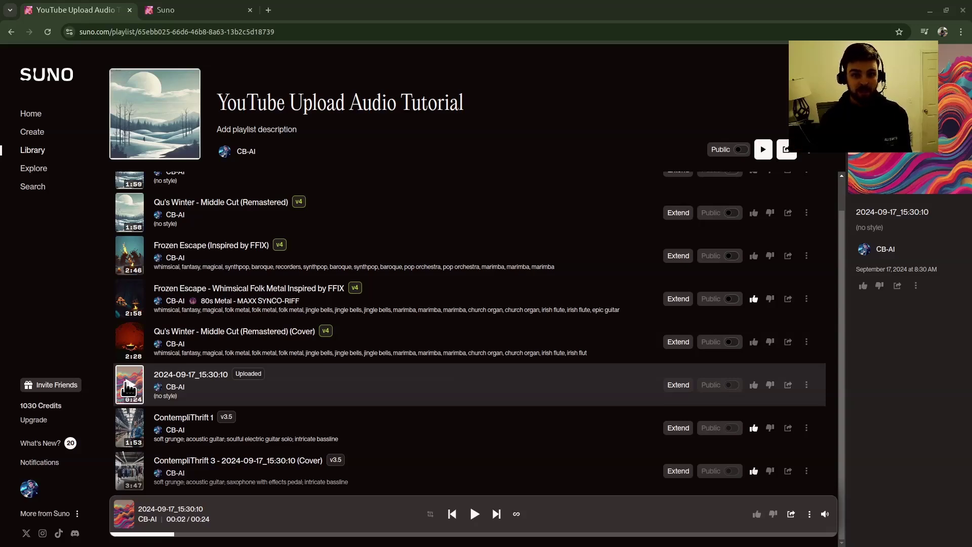
Replay the uploaded 2024-09-17_15:30:10 clip from the start and stop it at 00:24.
{"action": "left_click", "coordinate": [128, 386]}
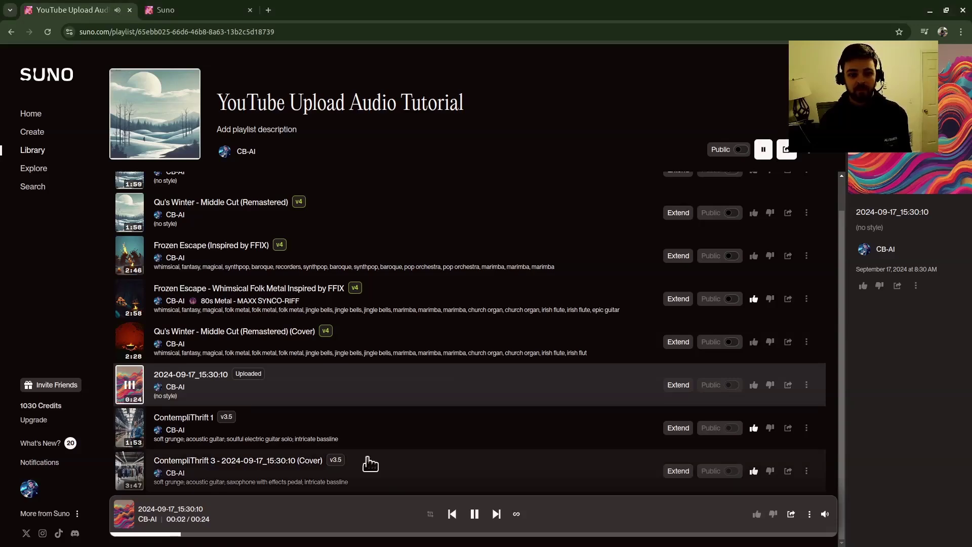
{"action": "left_click", "coordinate": [455, 516]}
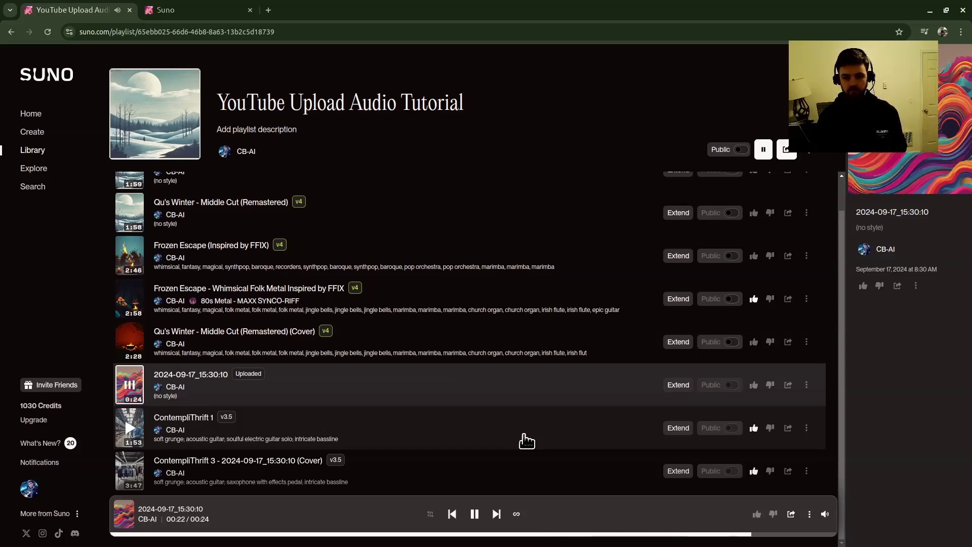
{"action": "left_click", "coordinate": [476, 516]}
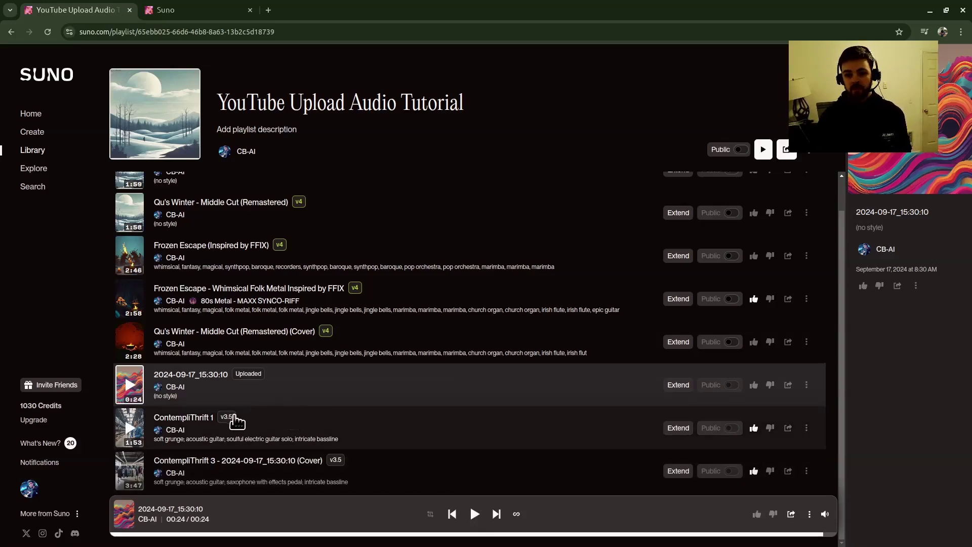
{"action": "left_click", "coordinate": [458, 445]}
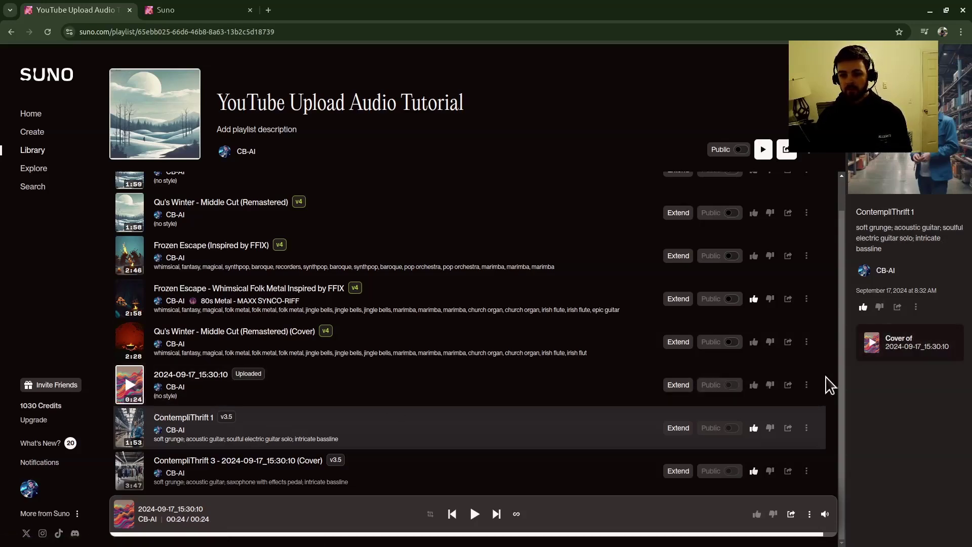
{"action": "left_click", "coordinate": [808, 385]}
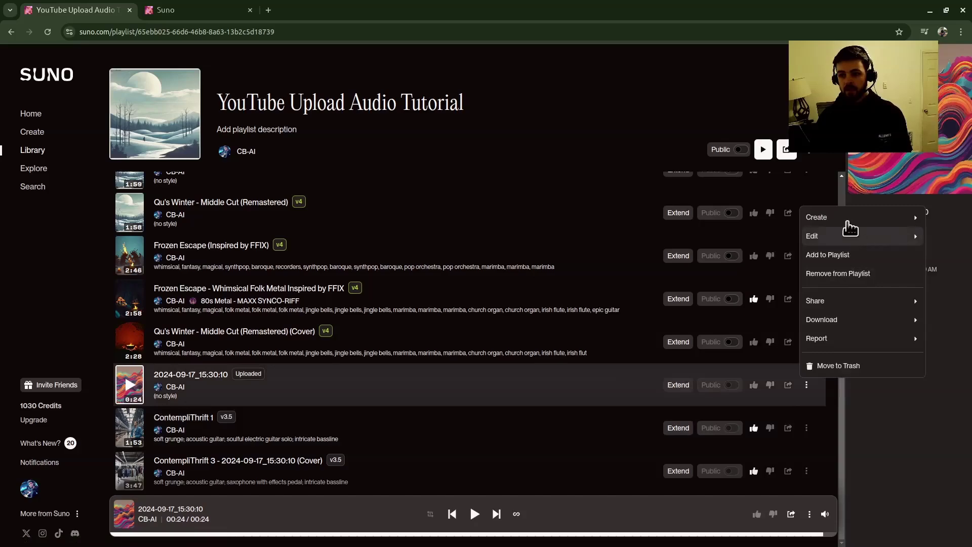
{"action": "mouse_move", "coordinate": [821, 217]}
{"action": "left_click", "coordinate": [770, 259]}
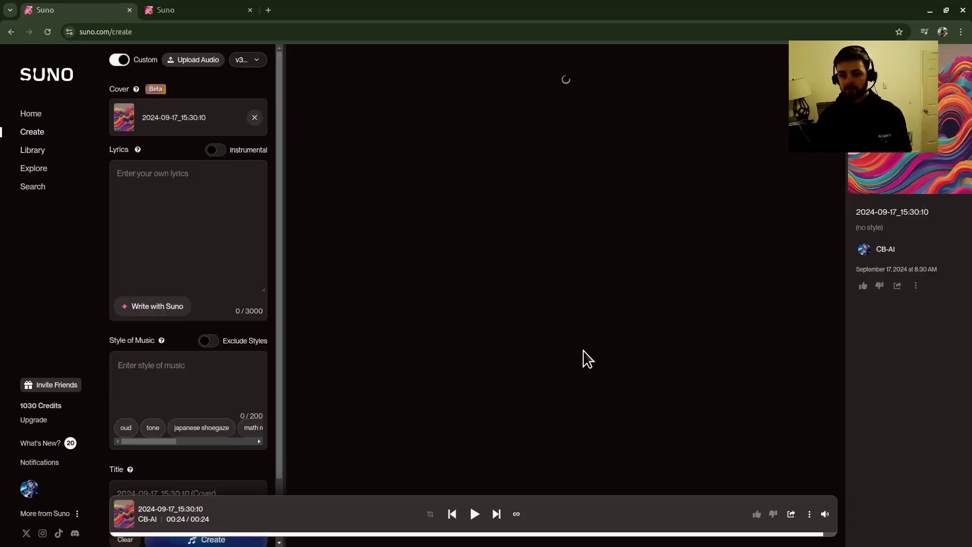
{"action": "left_click", "coordinate": [220, 152]}
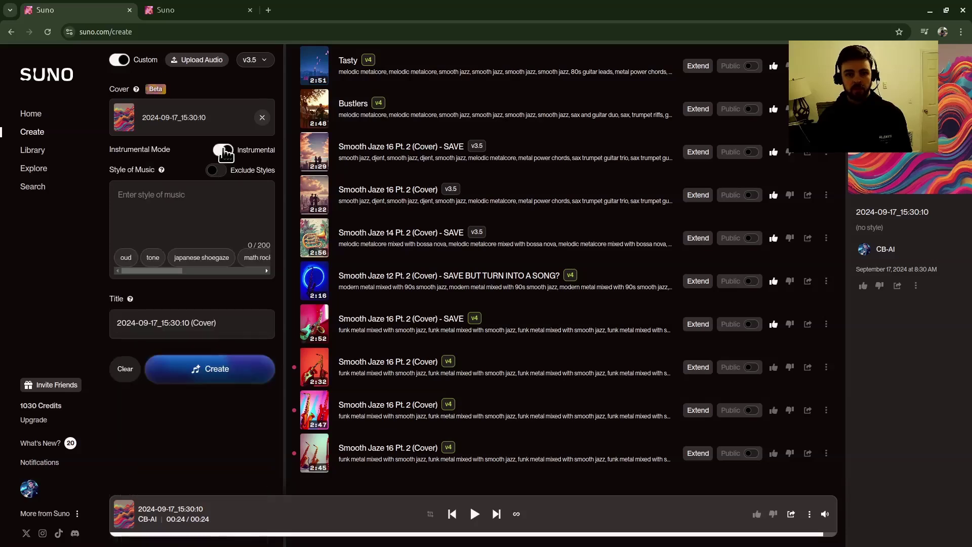
{"action": "left_click", "coordinate": [183, 195]}
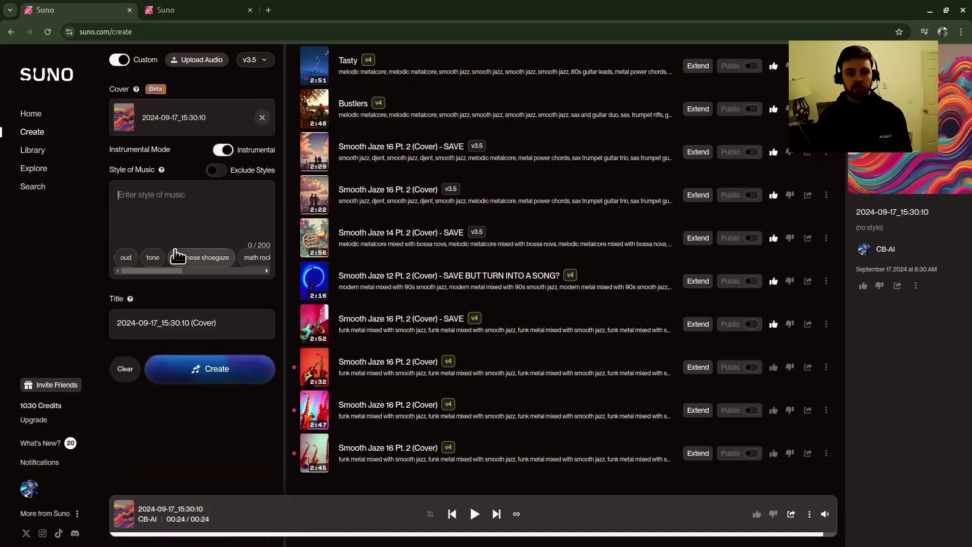
{"action": "left_click", "coordinate": [11, 32]}
{"action": "scroll", "coordinate": [194, 369], "scroll_direction": "down", "scroll_amount": 1}
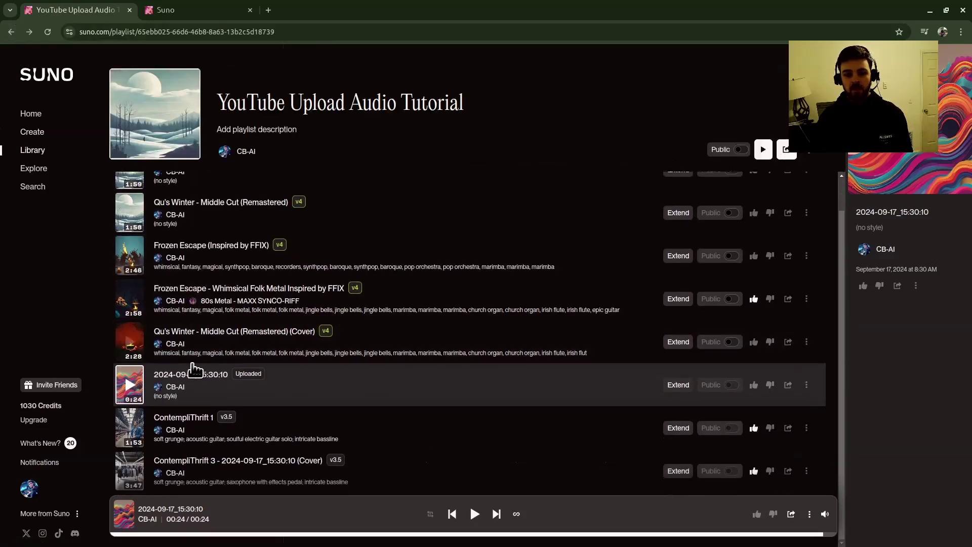
Play ContempliThrift 1 briefly, then show details of the 3:47 ContempliThrift 3 cover.
{"action": "left_click", "coordinate": [455, 434]}
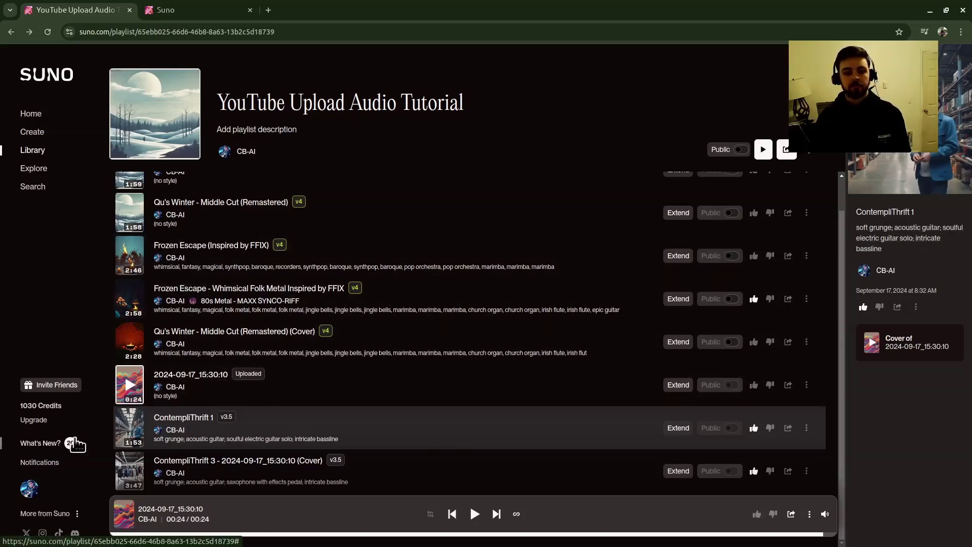
{"action": "mouse_move", "coordinate": [129, 427]}
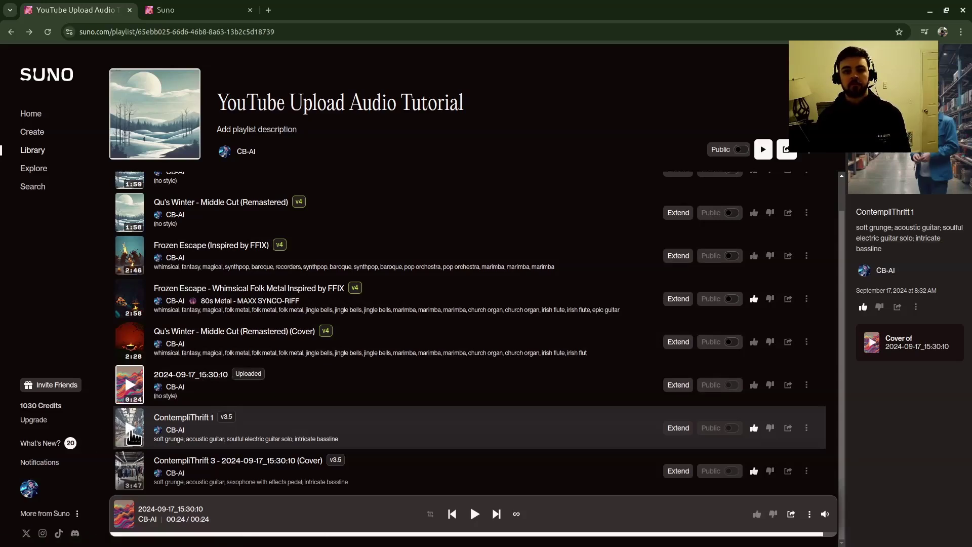
{"action": "left_click", "coordinate": [131, 435]}
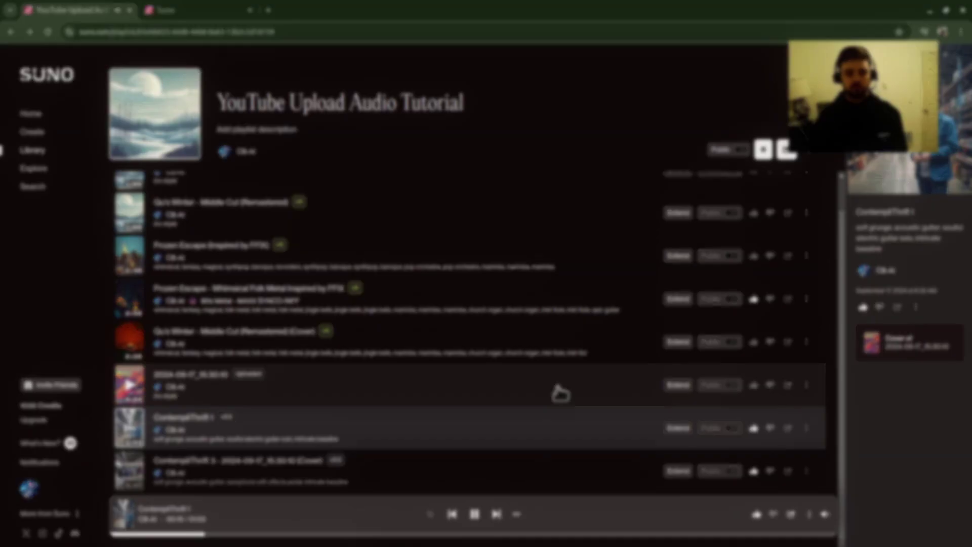
{"action": "left_click", "coordinate": [395, 479]}
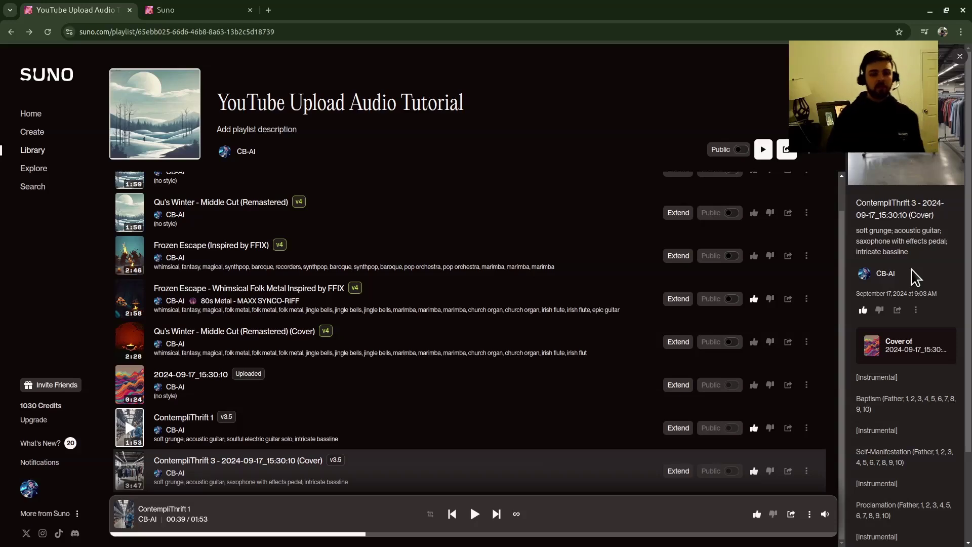
{"action": "mouse_move", "coordinate": [129, 470]}
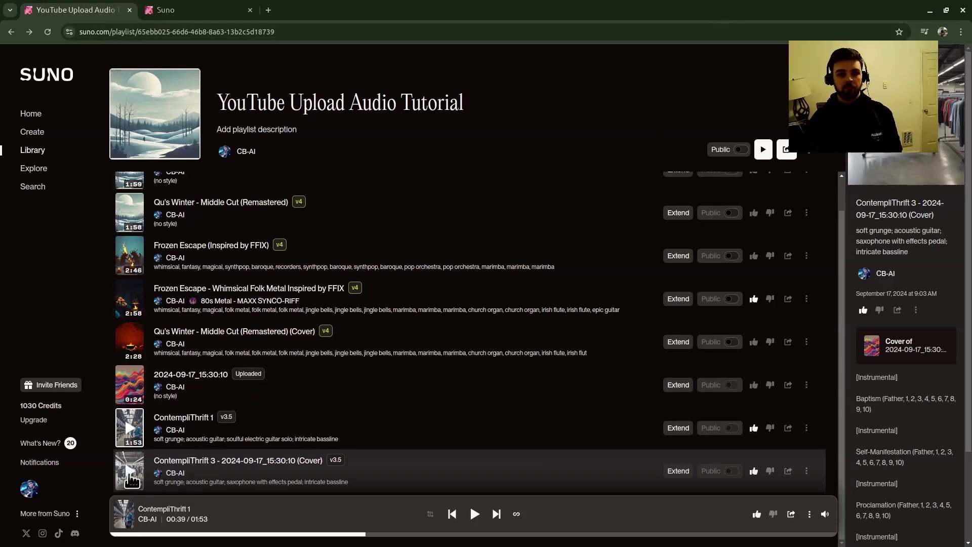
Start playing the ContempliThrift 3 - 2024-09-17_15:30:10 (Cover) track.
{"action": "left_click", "coordinate": [131, 474]}
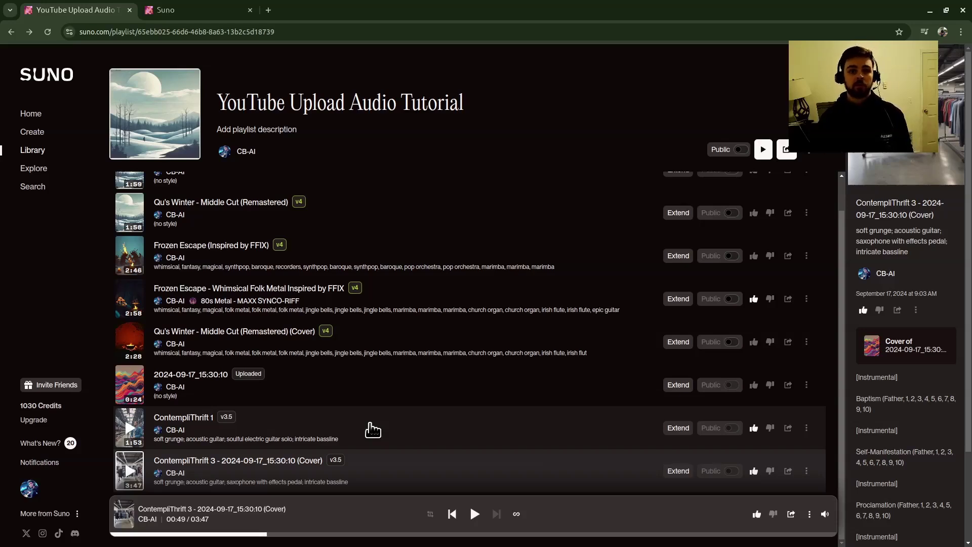
{"action": "scroll", "coordinate": [275, 376], "scroll_direction": "up", "scroll_amount": 1}
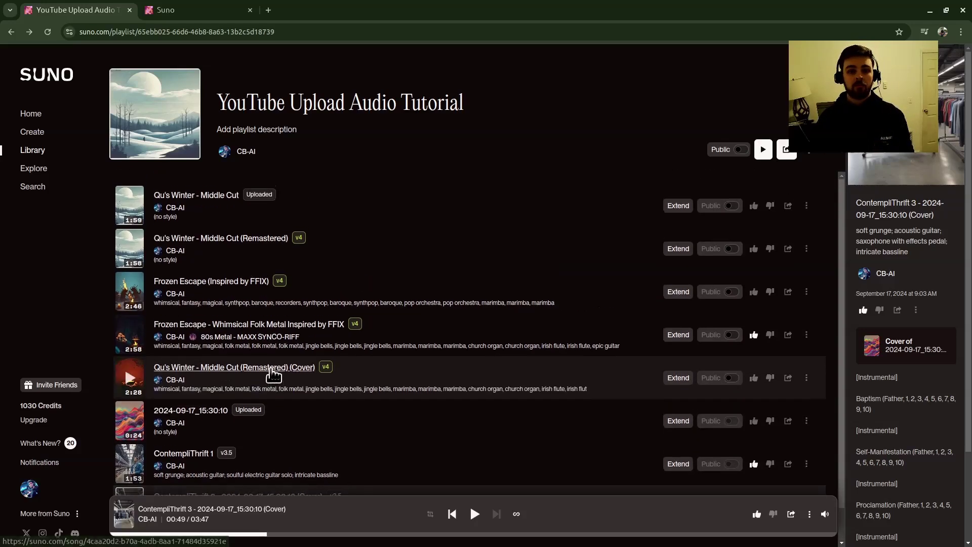
{"action": "mouse_move", "coordinate": [370, 205]}
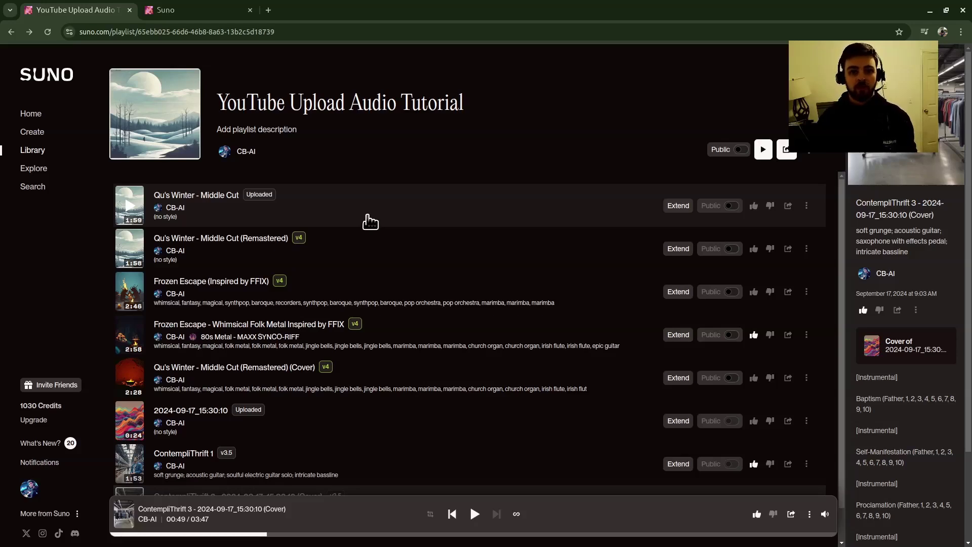
{"action": "mouse_move", "coordinate": [129, 205]}
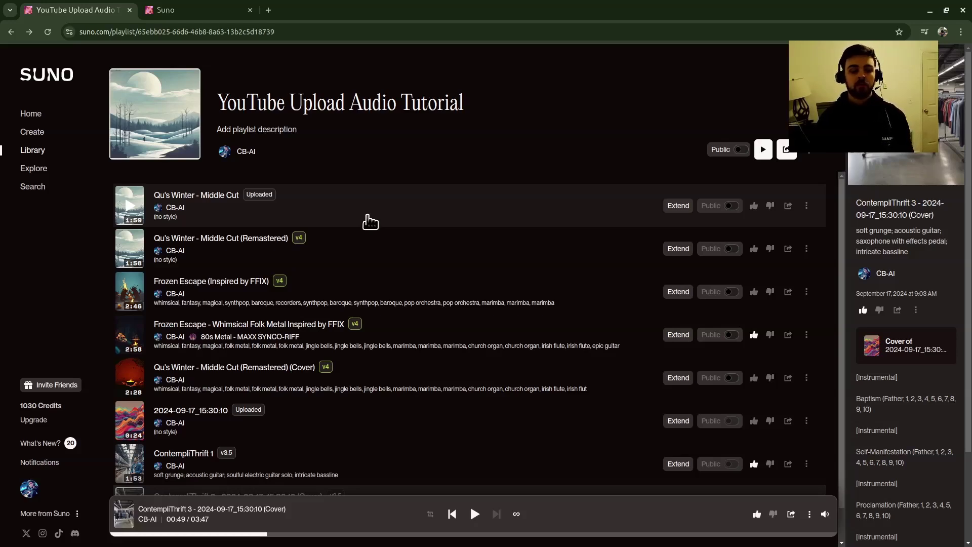
Open Qu's Winter - Middle Cut and play it, pausing at 01:42 of 01:58.
{"action": "left_click", "coordinate": [346, 205]}
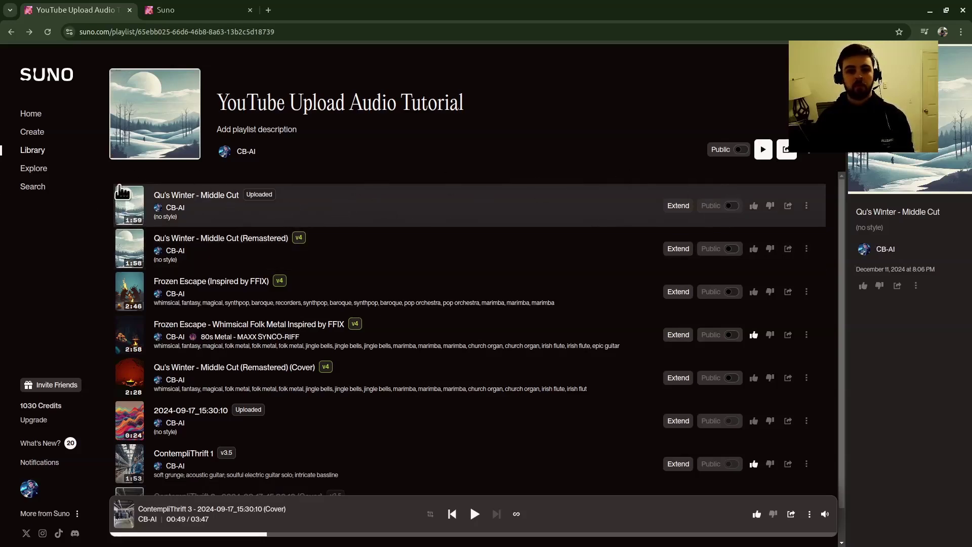
{"action": "left_click", "coordinate": [130, 214]}
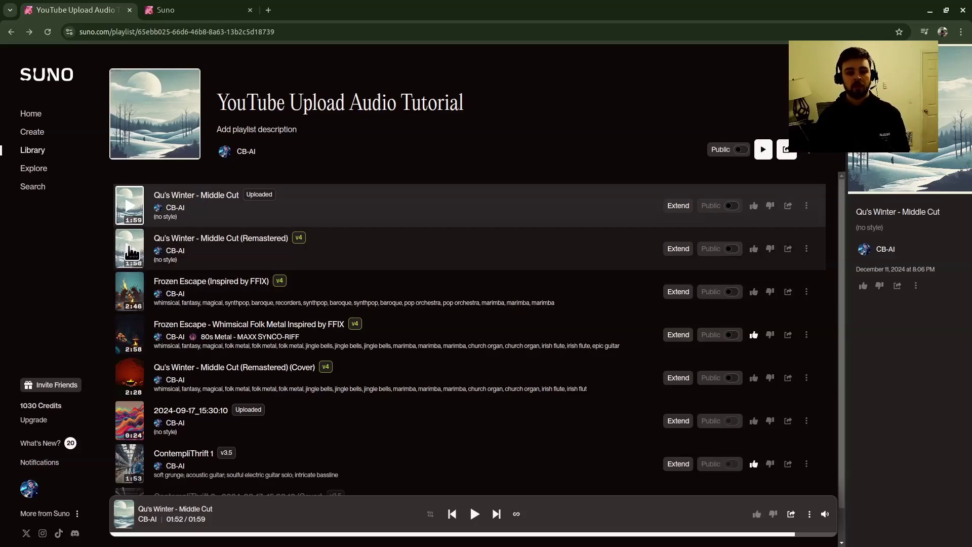
Start playing Qu's Winter - Middle Cut (Remastered).
{"action": "left_click", "coordinate": [131, 253]}
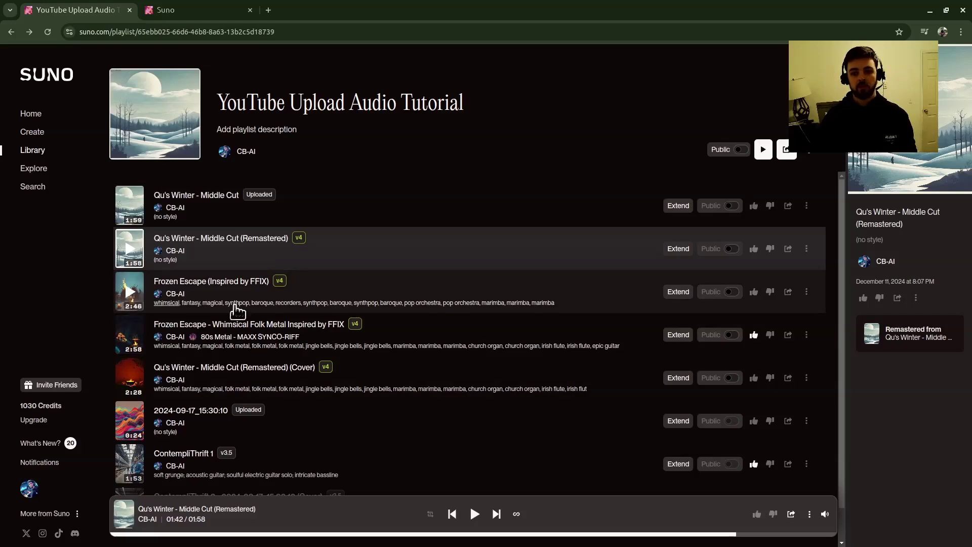
{"action": "left_click", "coordinate": [641, 305]}
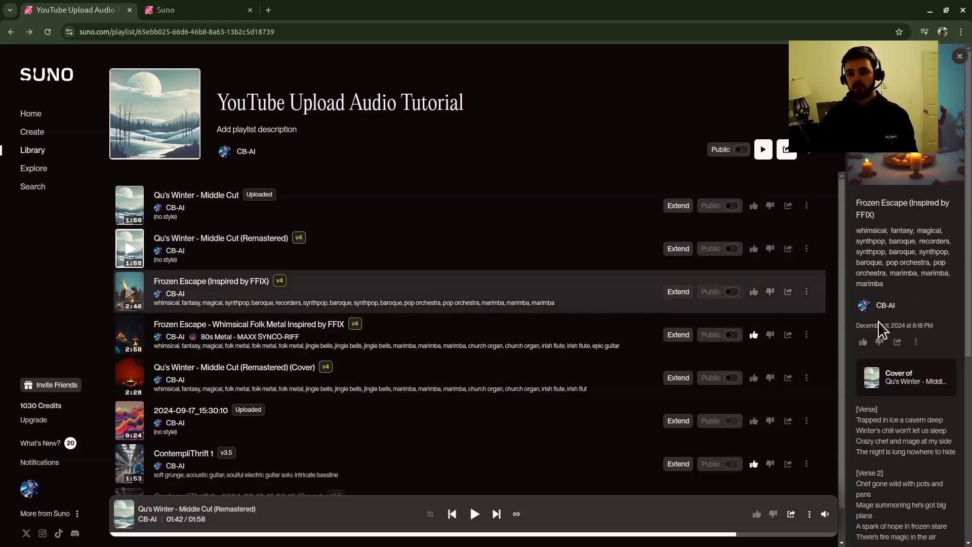
{"action": "scroll", "coordinate": [915, 327], "scroll_direction": "down", "scroll_amount": 1}
{"action": "scroll", "coordinate": [917, 357], "scroll_direction": "down", "scroll_amount": 2}
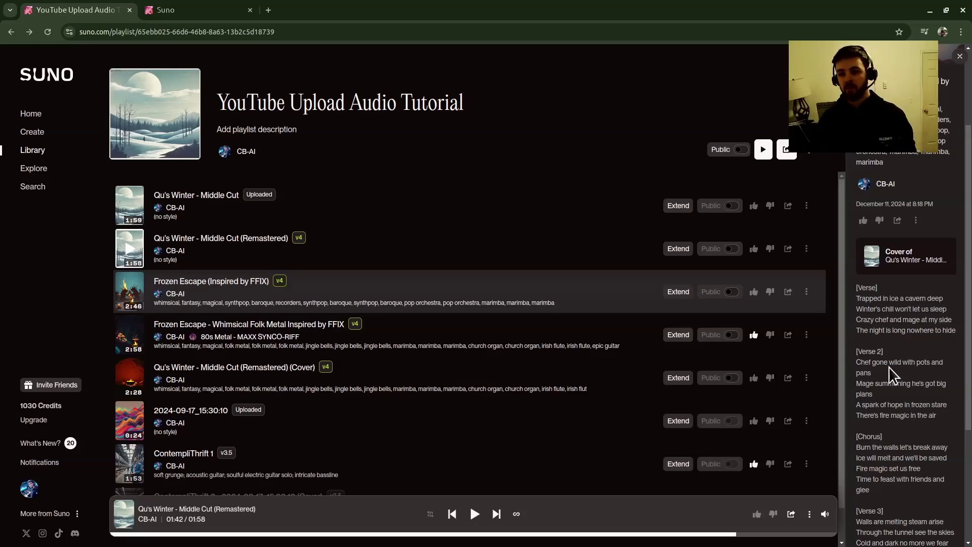
{"action": "scroll", "coordinate": [901, 288], "scroll_direction": "down", "scroll_amount": 2}
{"action": "scroll", "coordinate": [902, 287], "scroll_direction": "down", "scroll_amount": 2}
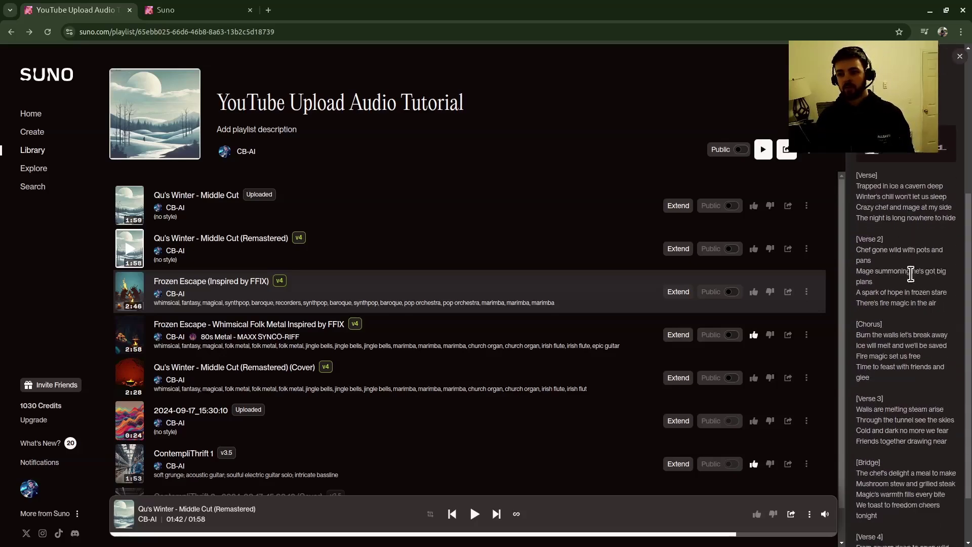
{"action": "scroll", "coordinate": [905, 270], "scroll_direction": "down", "scroll_amount": 2}
{"action": "scroll", "coordinate": [906, 342], "scroll_direction": "up", "scroll_amount": 8}
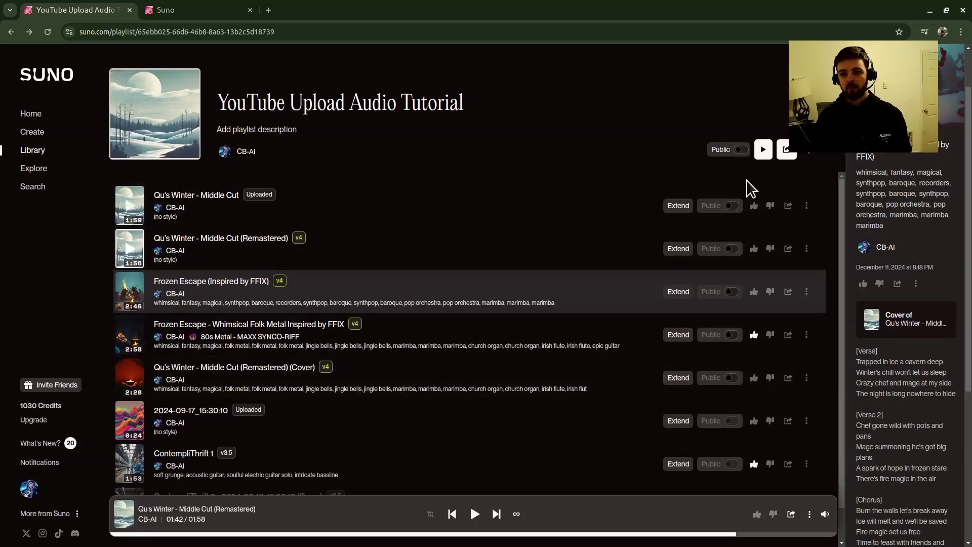
Close the Qu's Winter - Middle Cut options menu unused and view Frozen Escape details.
{"action": "left_click", "coordinate": [806, 207]}
{"action": "mouse_move", "coordinate": [861, 224]}
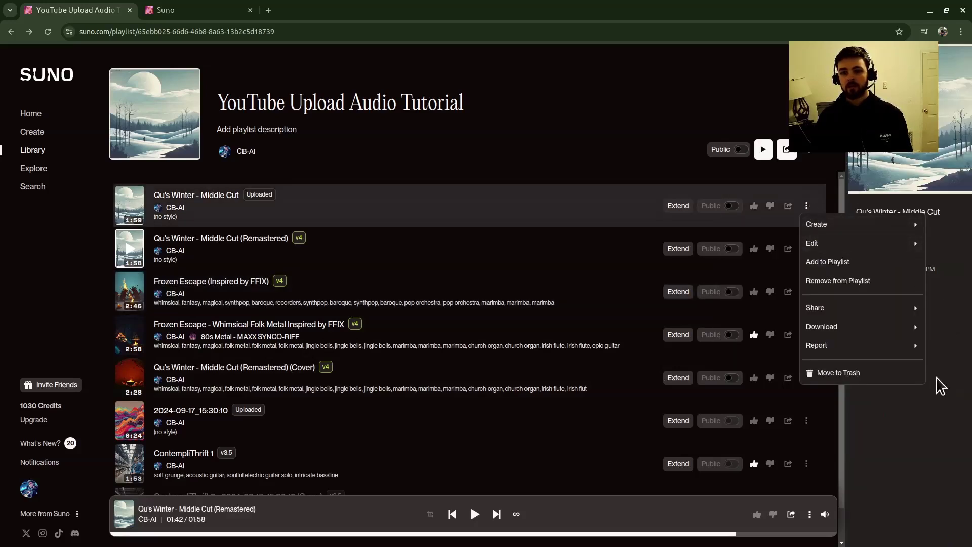
{"action": "left_click", "coordinate": [61, 287]}
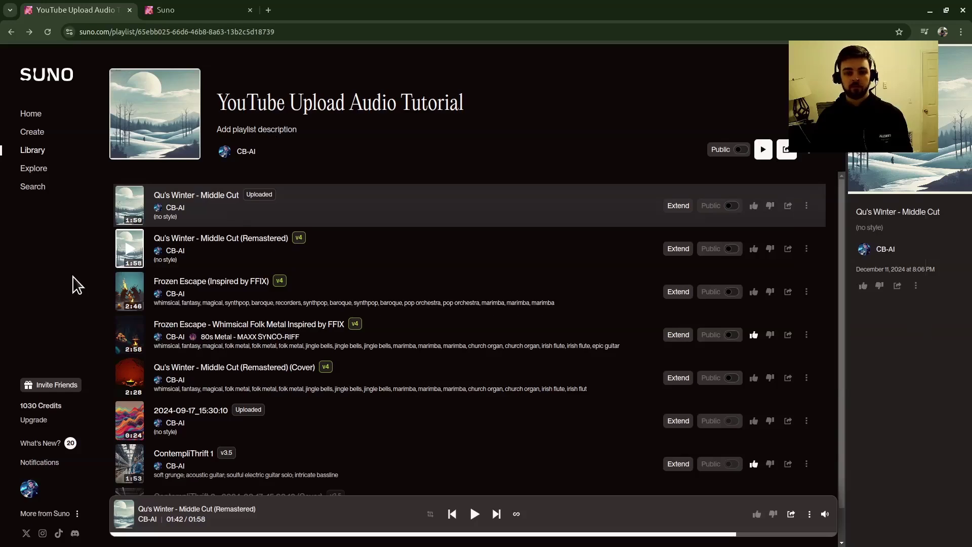
{"action": "left_click", "coordinate": [638, 312]}
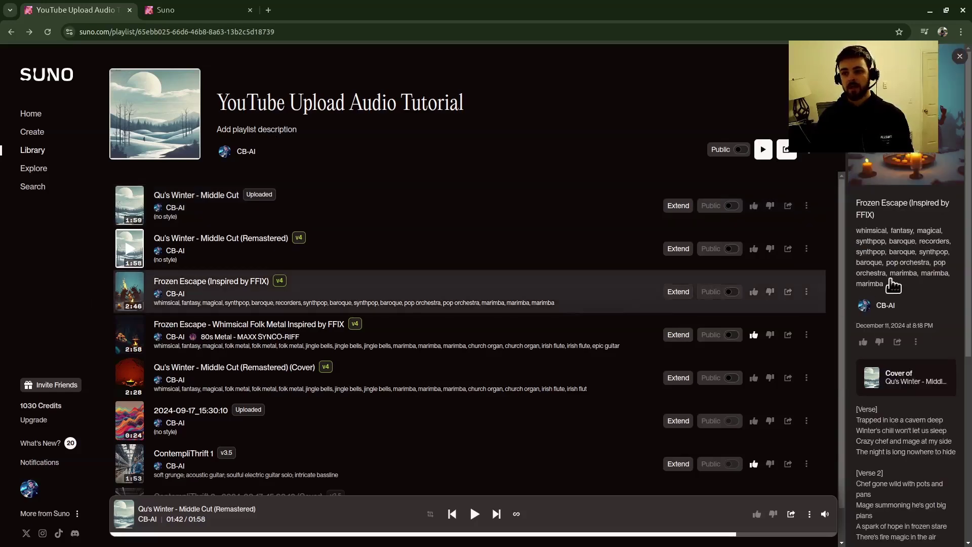
{"action": "mouse_move", "coordinate": [903, 251]}
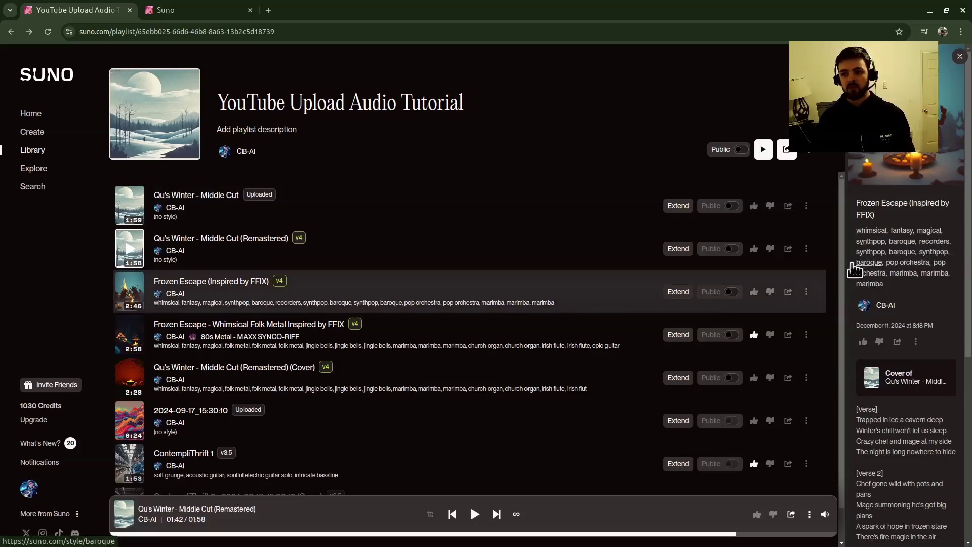
{"action": "scroll", "coordinate": [868, 369], "scroll_direction": "down", "scroll_amount": 2}
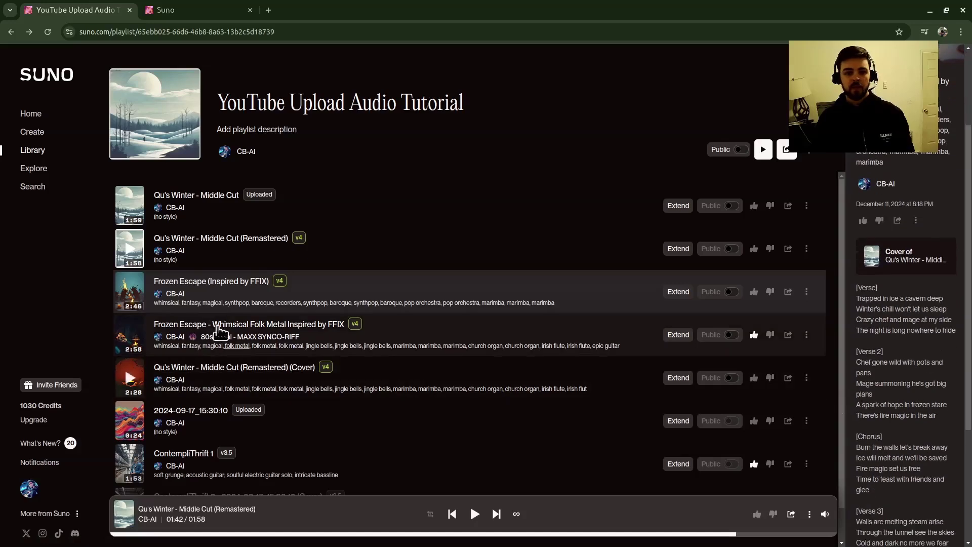
Play Frozen Escape briefly, then play the Remastered Cover and pause it at 00:34.
{"action": "left_click", "coordinate": [131, 296]}
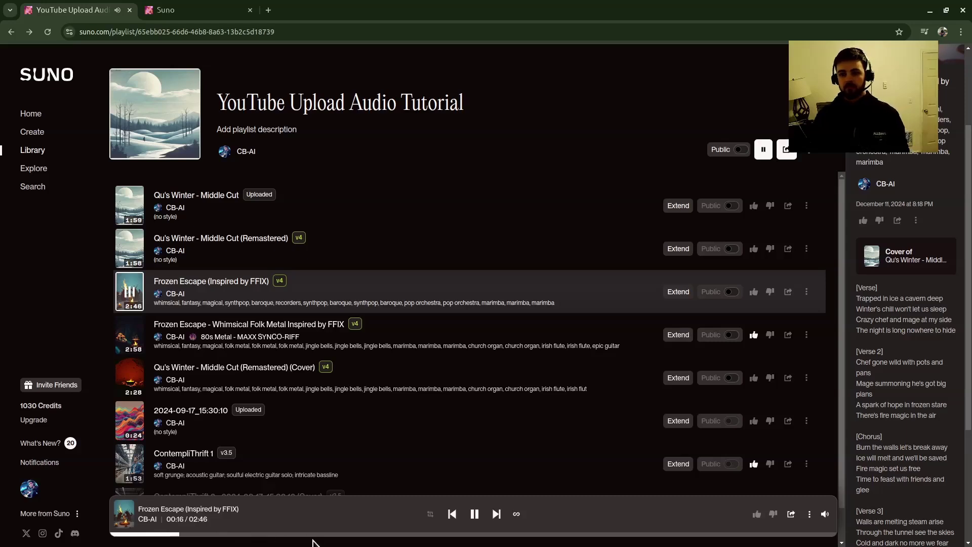
{"action": "left_click", "coordinate": [476, 517]}
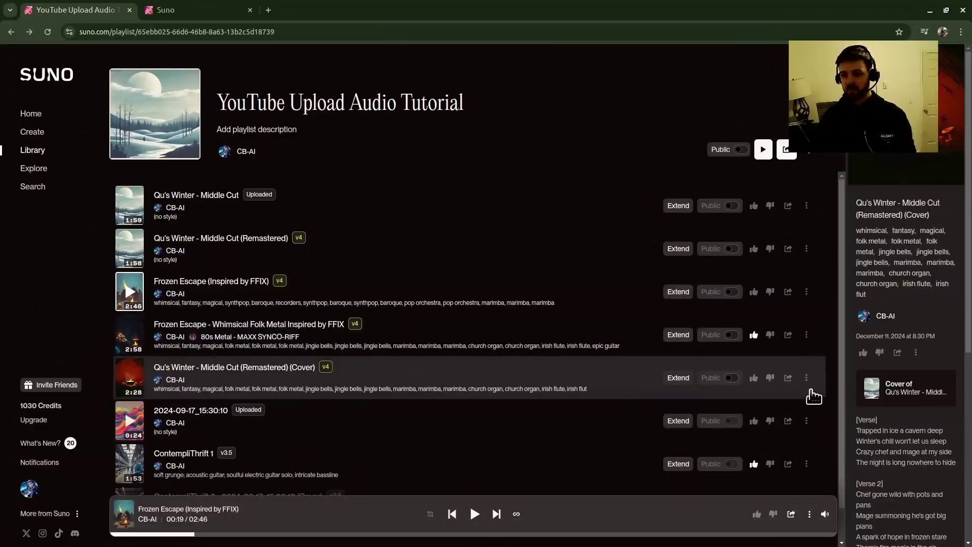
{"action": "scroll", "coordinate": [890, 251], "scroll_direction": "down", "scroll_amount": 1}
{"action": "scroll", "coordinate": [893, 343], "scroll_direction": "down", "scroll_amount": 1}
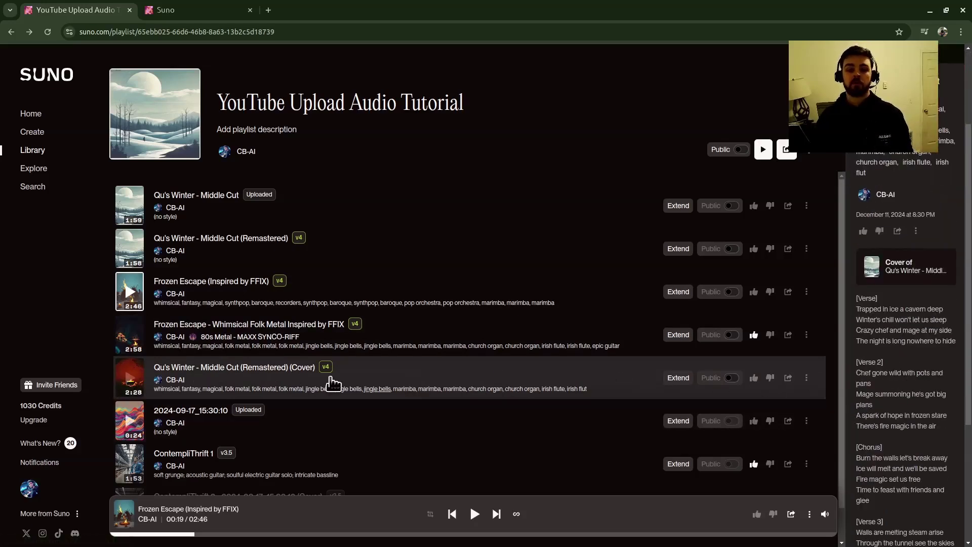
{"action": "left_click", "coordinate": [131, 380]}
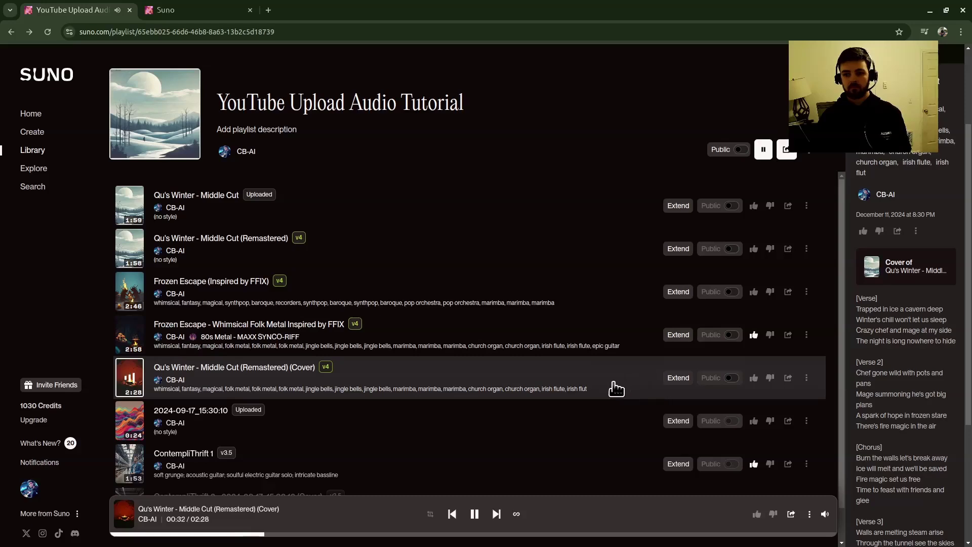
{"action": "scroll", "coordinate": [608, 398], "scroll_direction": "down", "scroll_amount": 1}
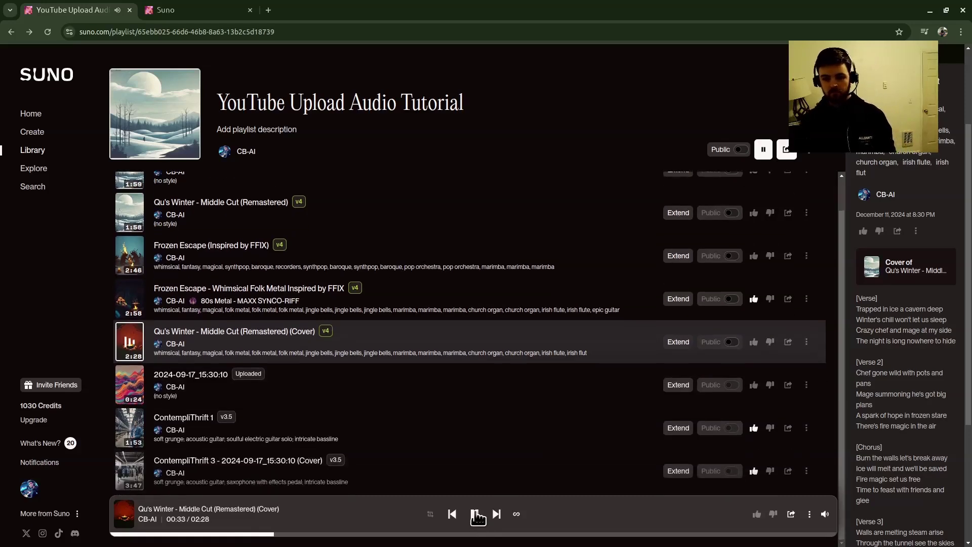
{"action": "left_click", "coordinate": [477, 516]}
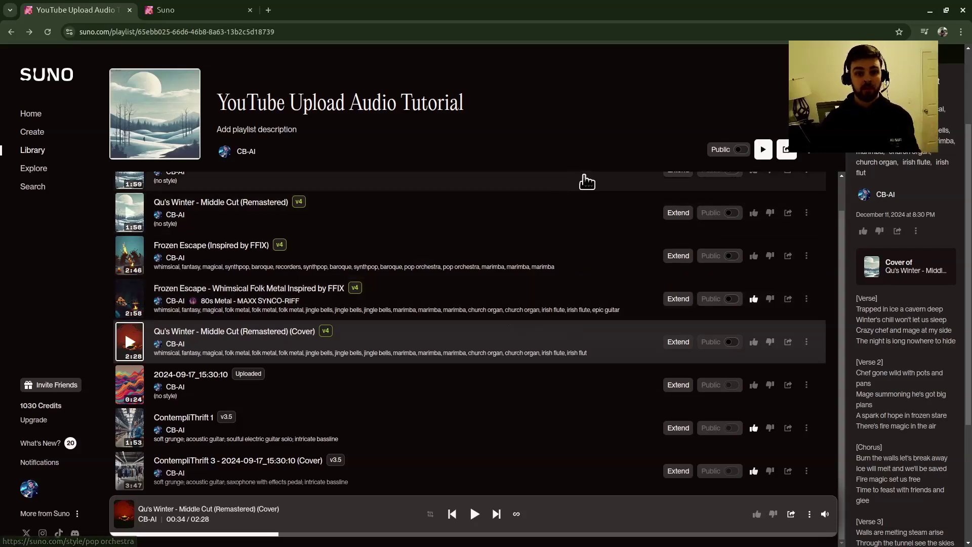
{"action": "scroll", "coordinate": [440, 224], "scroll_direction": "up", "scroll_amount": 1}
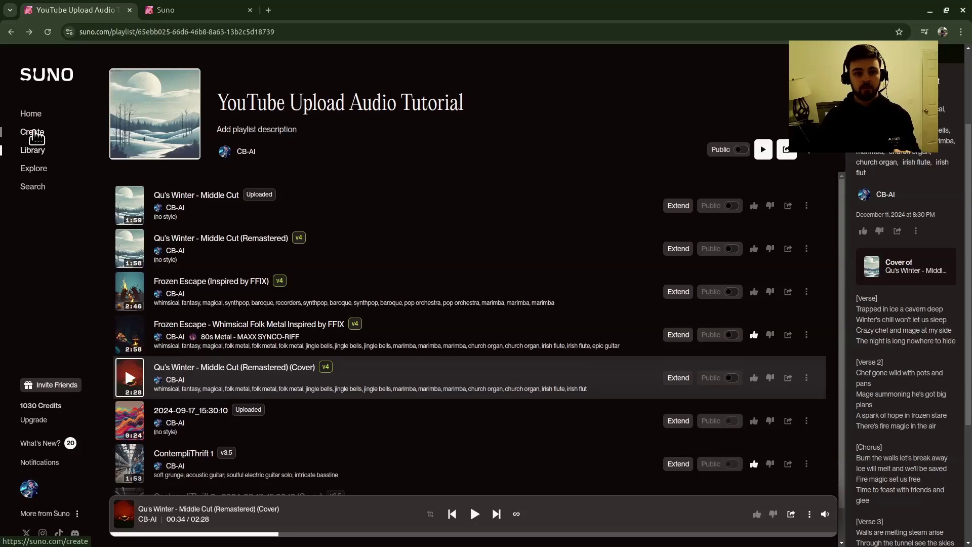
On the Create page, remove the Cover clip, choose Upload Audio and agree to the terms.
{"action": "left_click", "coordinate": [35, 135]}
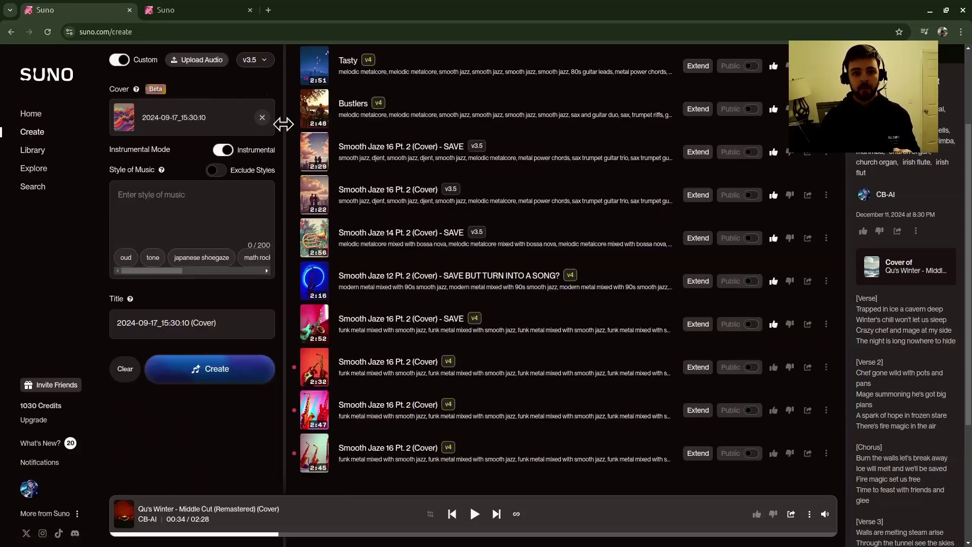
{"action": "left_click", "coordinate": [261, 118]}
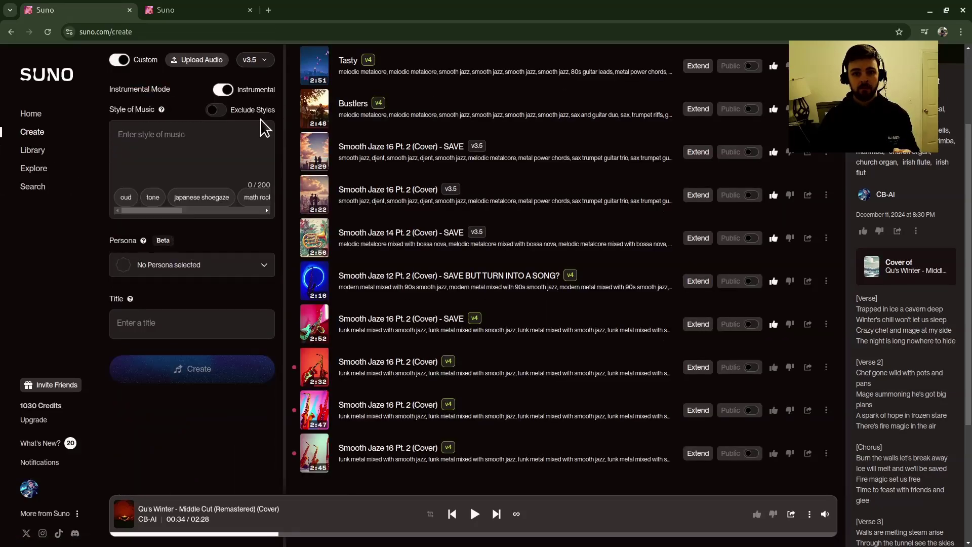
{"action": "left_click", "coordinate": [210, 67]}
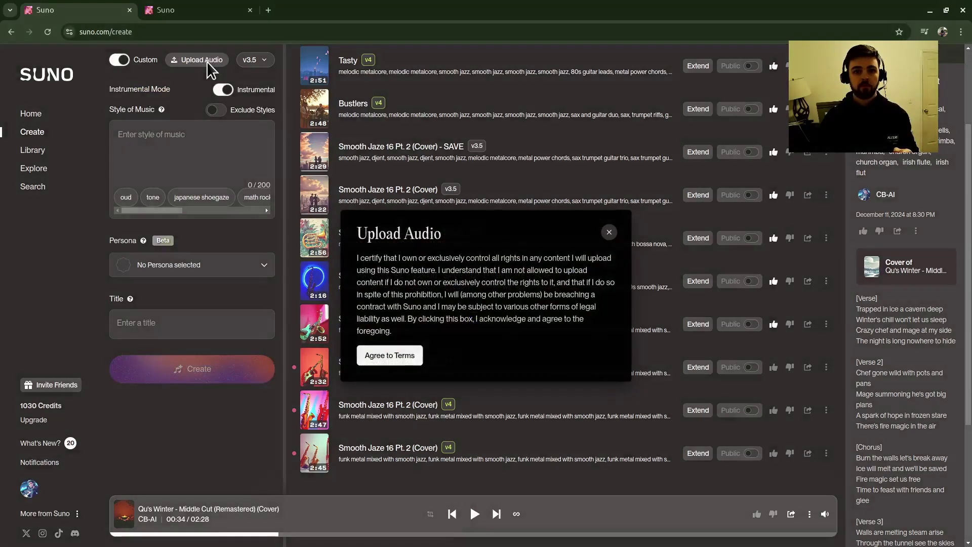
{"action": "left_click", "coordinate": [392, 357]}
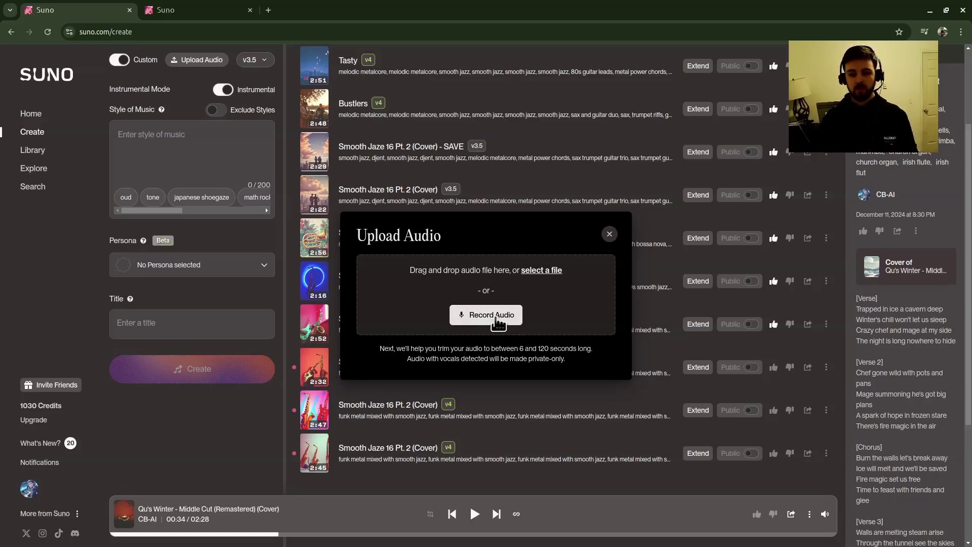
Hum a 19.2-second microphone recording, then confirm saving it without trimming.
{"action": "left_click", "coordinate": [498, 316]}
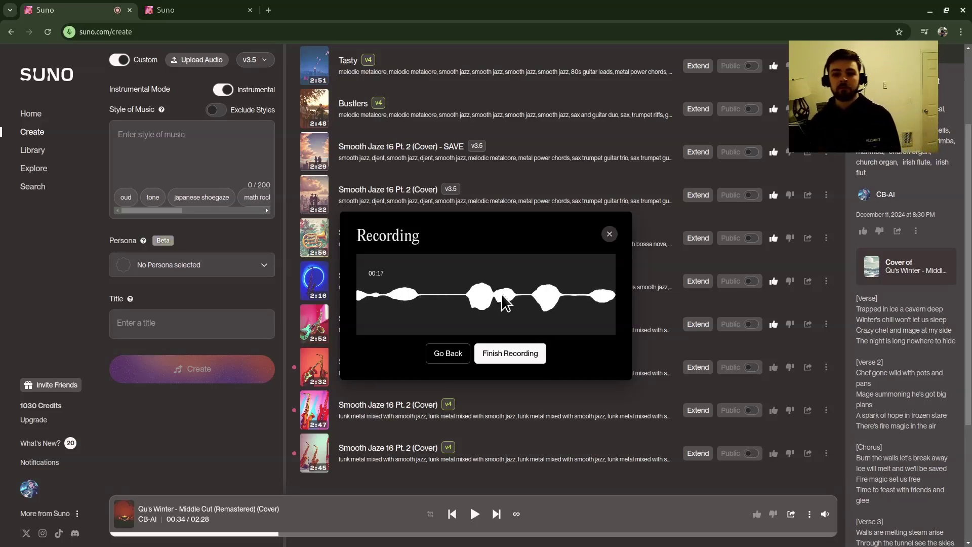
{"action": "left_click", "coordinate": [511, 354]}
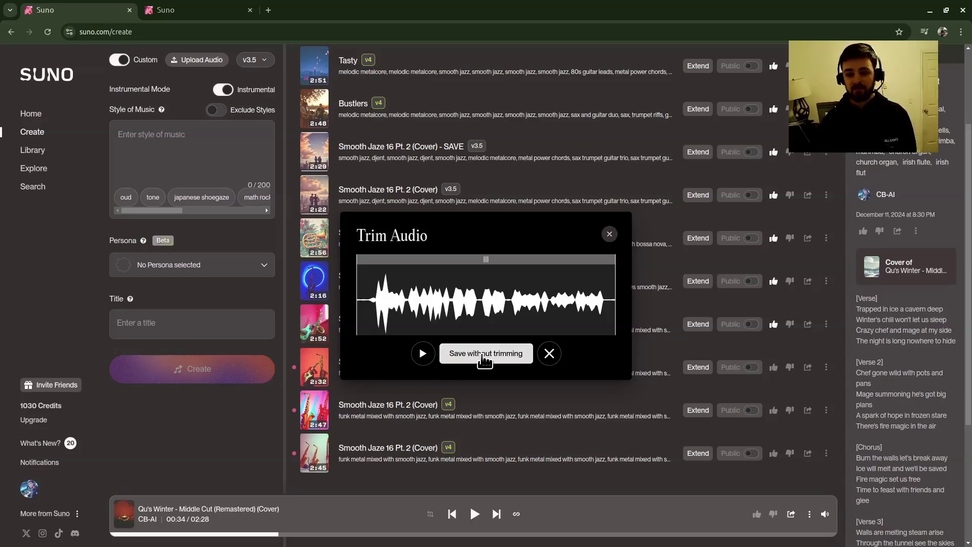
{"action": "left_click", "coordinate": [483, 359]}
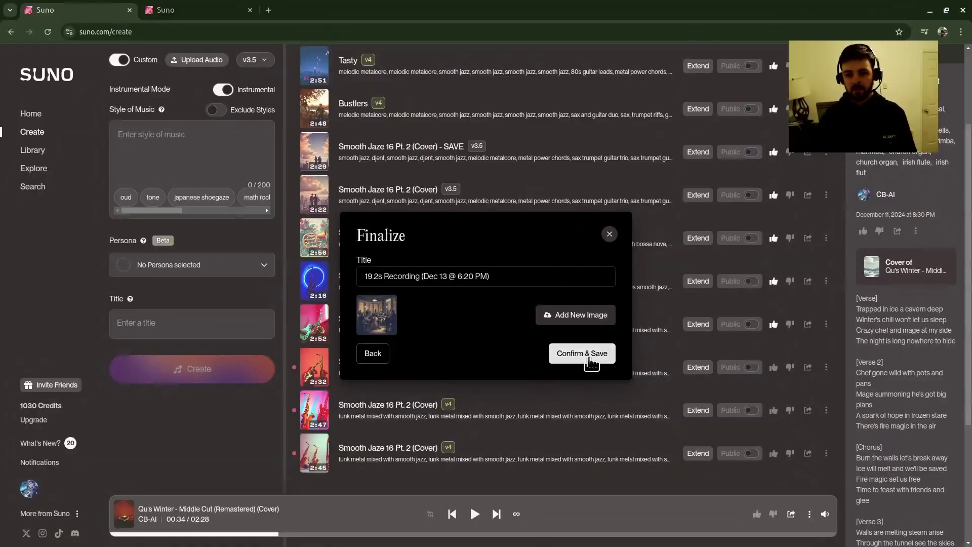
{"action": "left_click", "coordinate": [594, 354]}
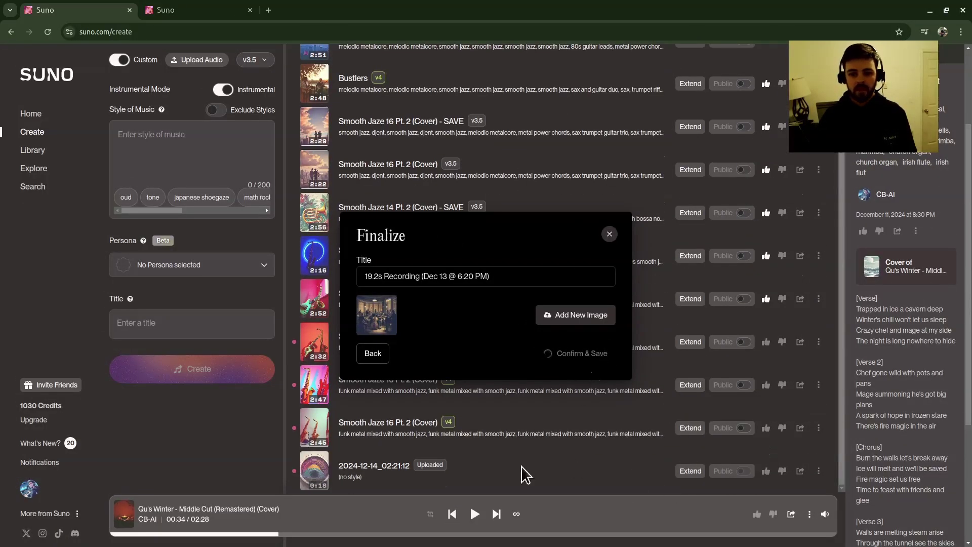
{"action": "mouse_move", "coordinate": [314, 470]}
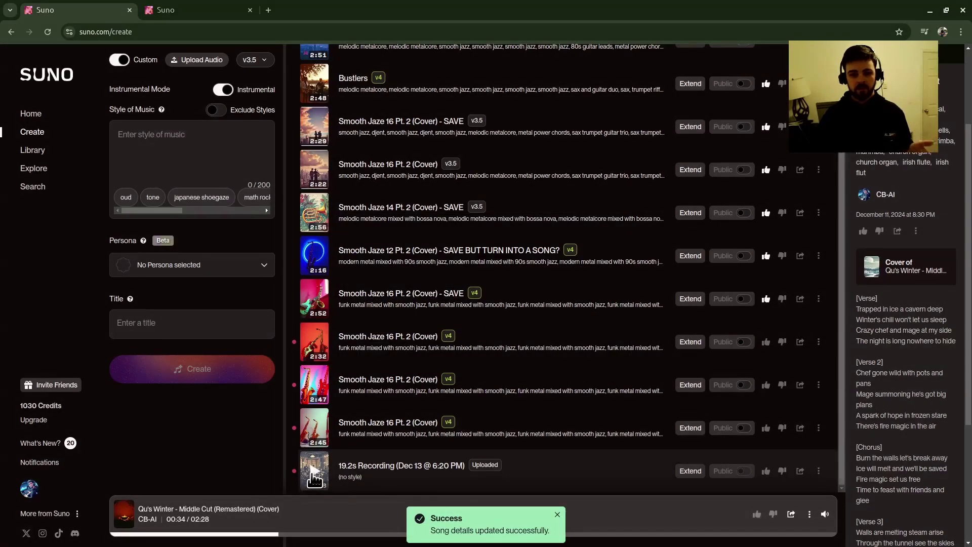
Play the new 19.2s Recording (Dec 13 @ 6:20 PM) track.
{"action": "left_click", "coordinate": [314, 475]}
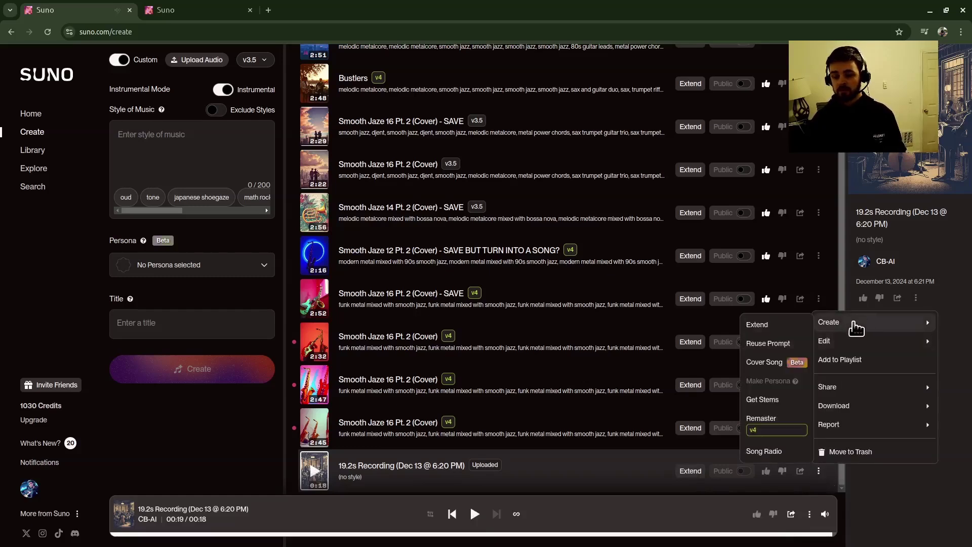
{"action": "mouse_move", "coordinate": [829, 322]}
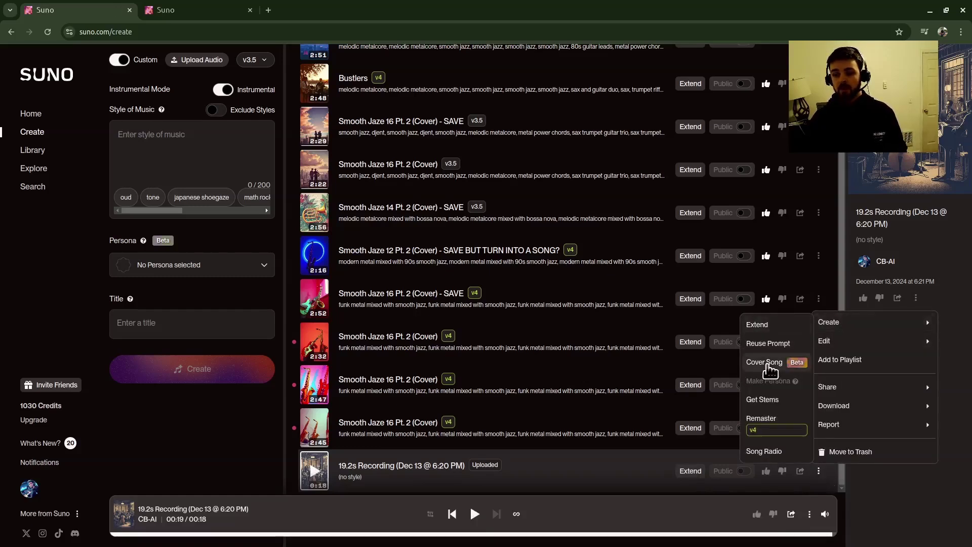
Create bebop-style covers of the 19.2s recording using the v4 model.
{"action": "left_click", "coordinate": [766, 362]}
{"action": "left_click", "coordinate": [261, 61]}
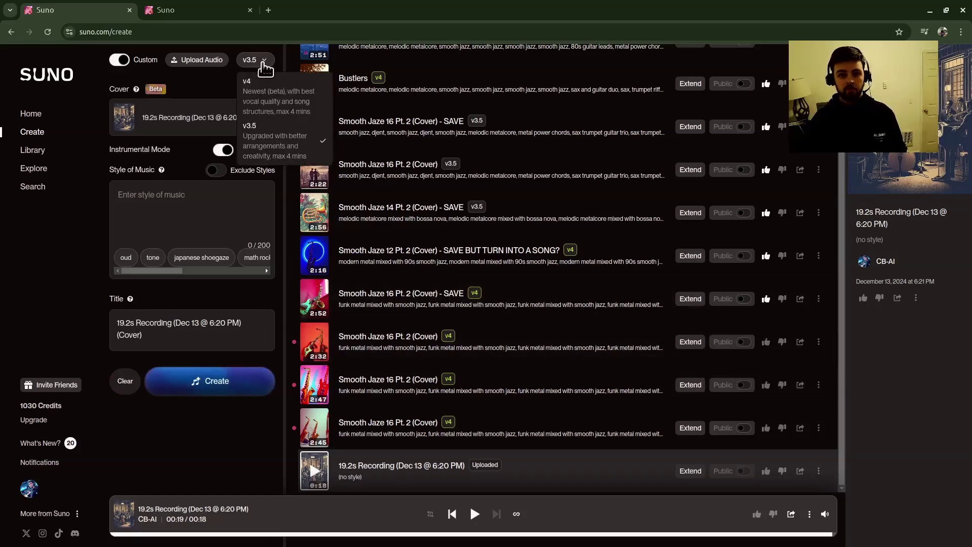
{"action": "left_click", "coordinate": [265, 95]}
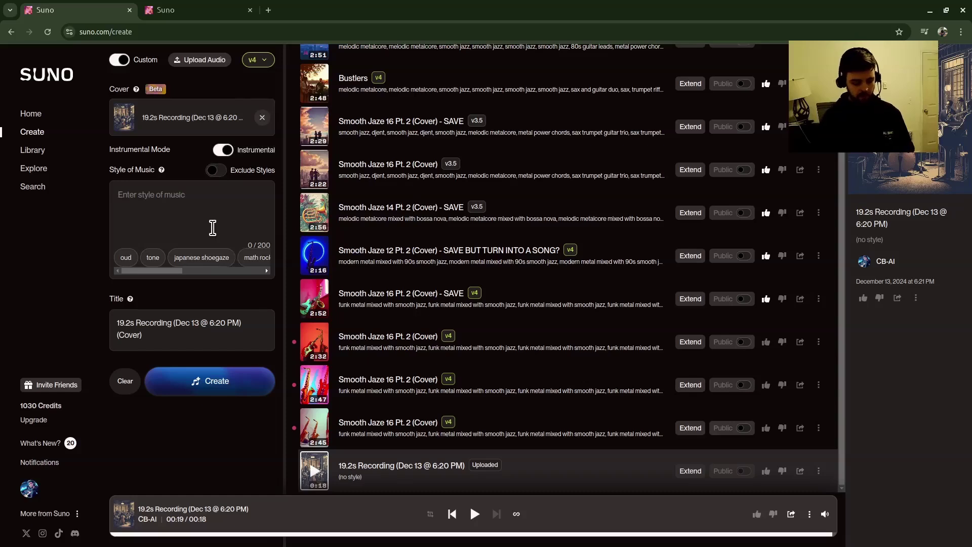
{"action": "type", "text": "bebop"}
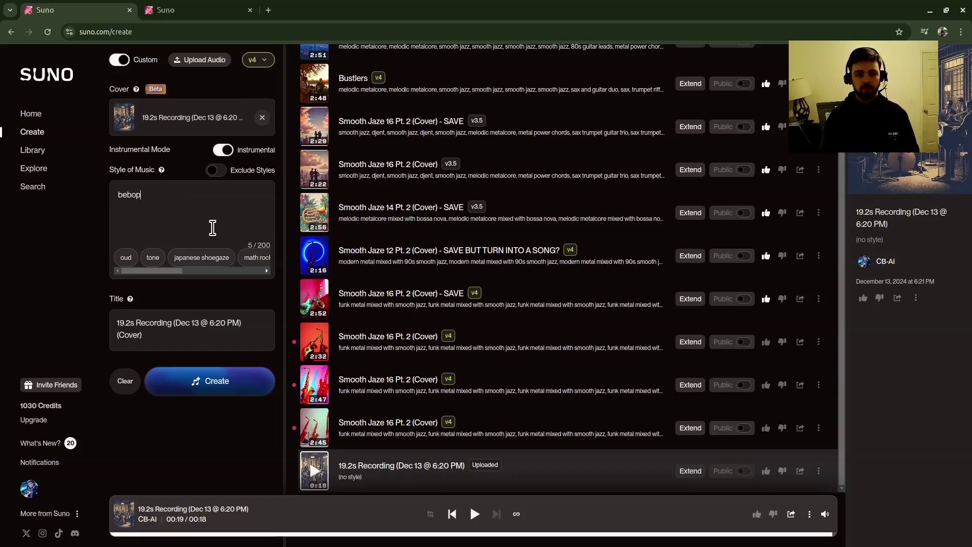
{"action": "type", "text": ", bebop, bebop, "}
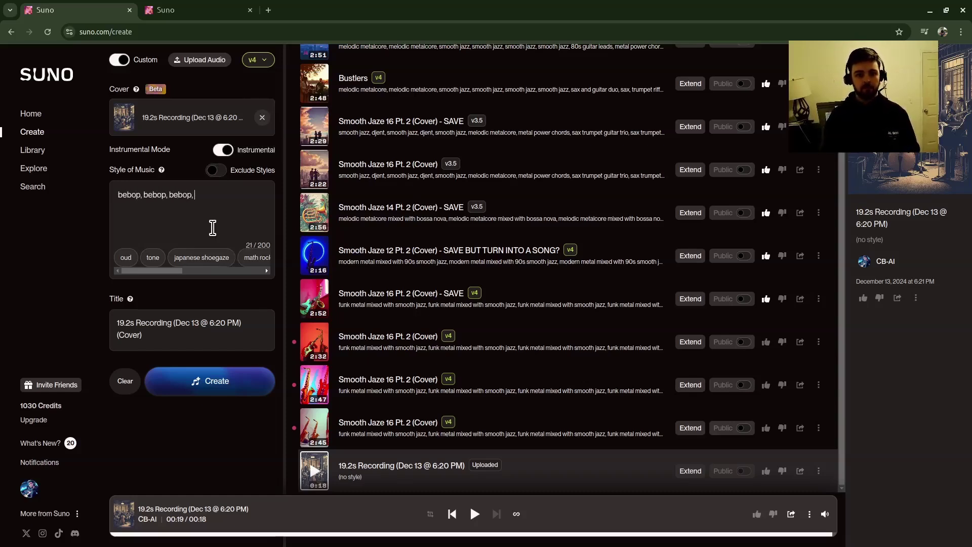
{"action": "type", "text": "bebop, bebop, bebop"}
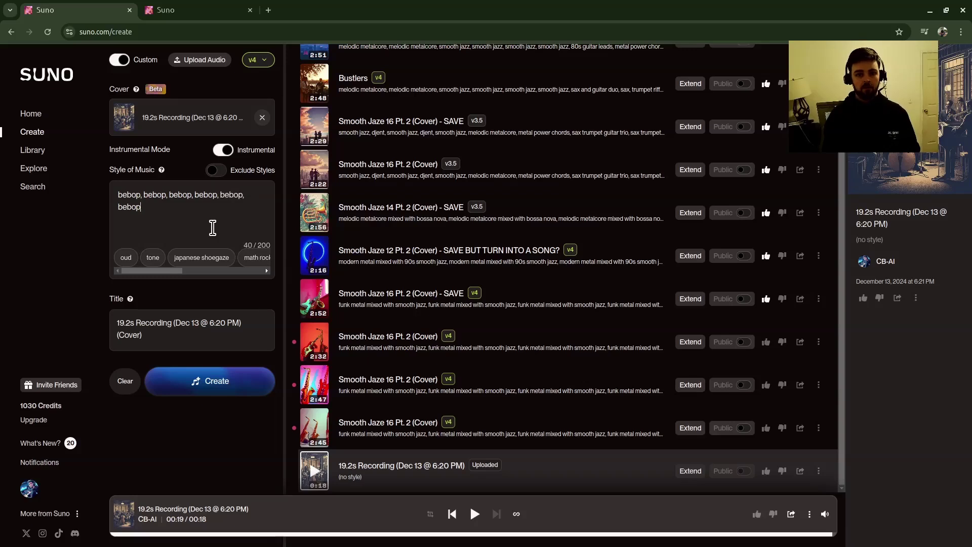
{"action": "type", "text": ", bebop, bebop,"}
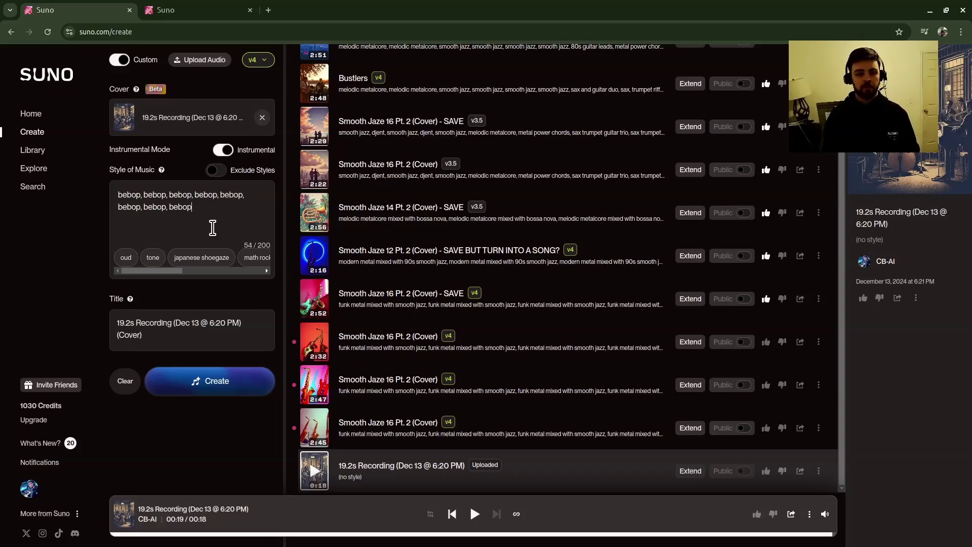
{"action": "type", "text": " bebop, "}
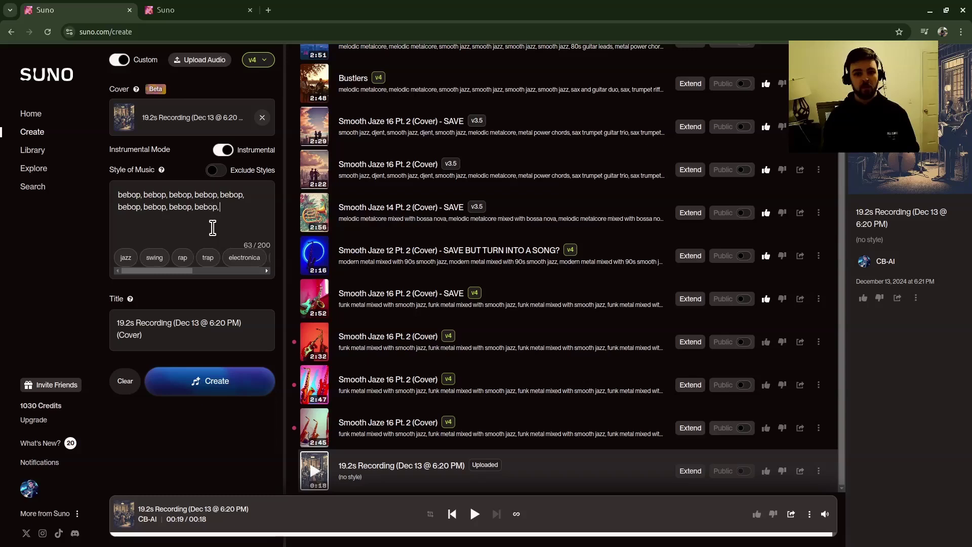
{"action": "type", "text": "bebop"}
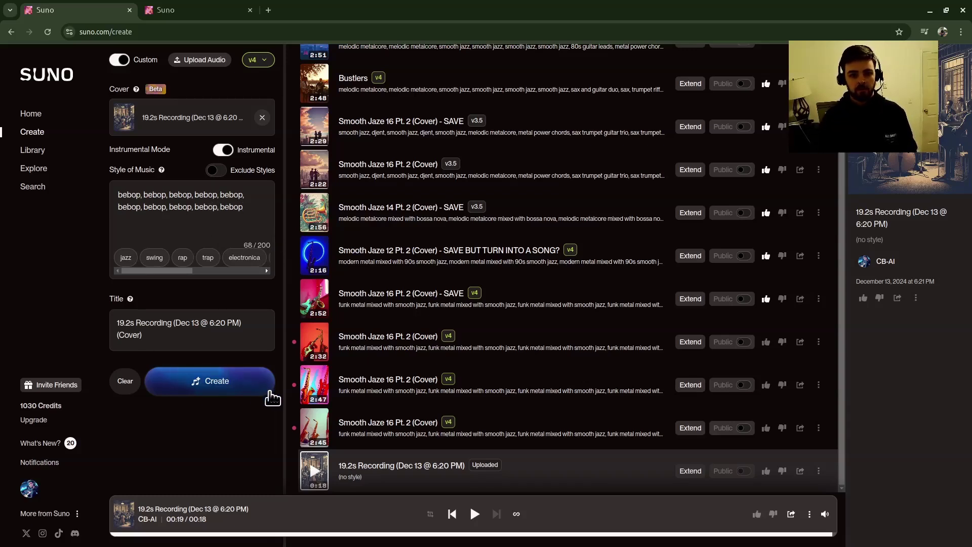
{"action": "left_click", "coordinate": [246, 393]}
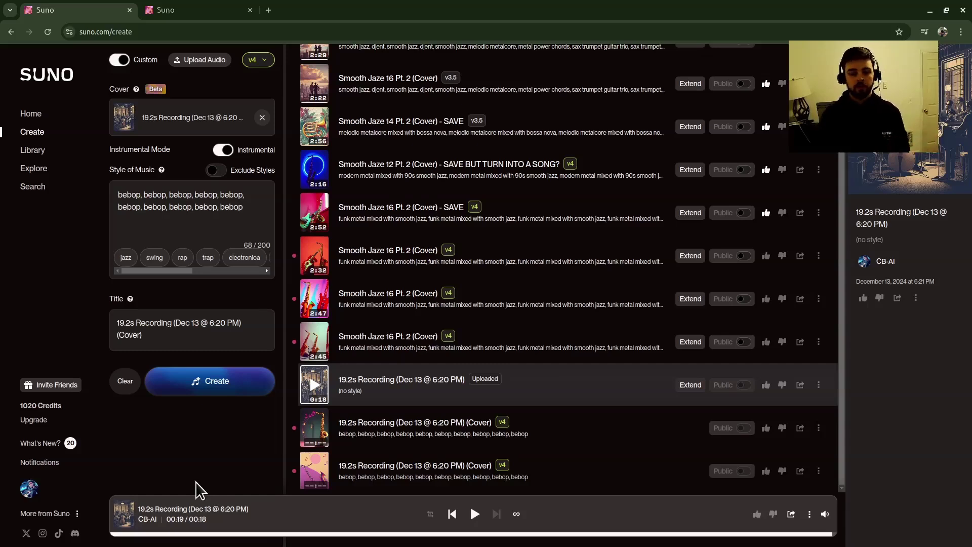
Play the first and then the second bebop cover, pausing the second at 00:21 from the player bar.
{"action": "left_click", "coordinate": [314, 428]}
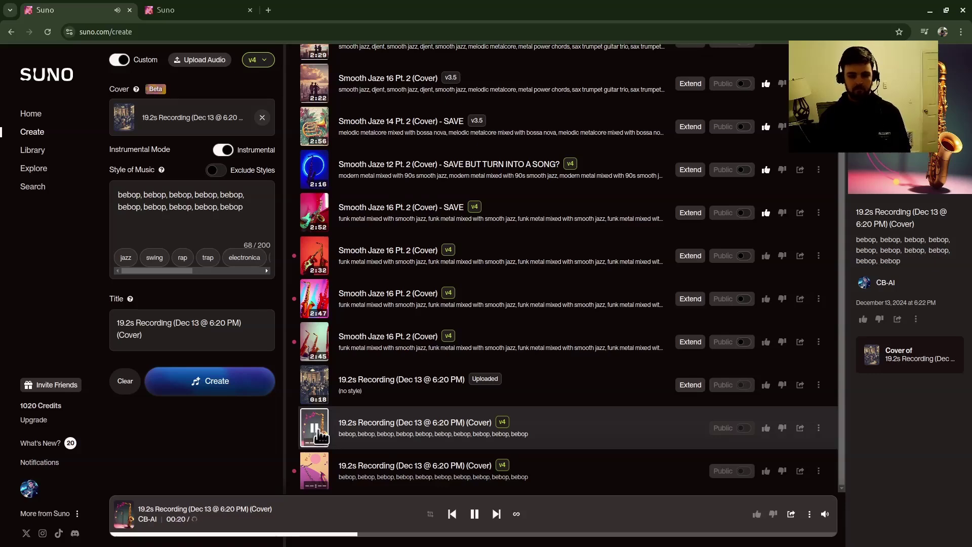
{"action": "left_click", "coordinate": [315, 429]}
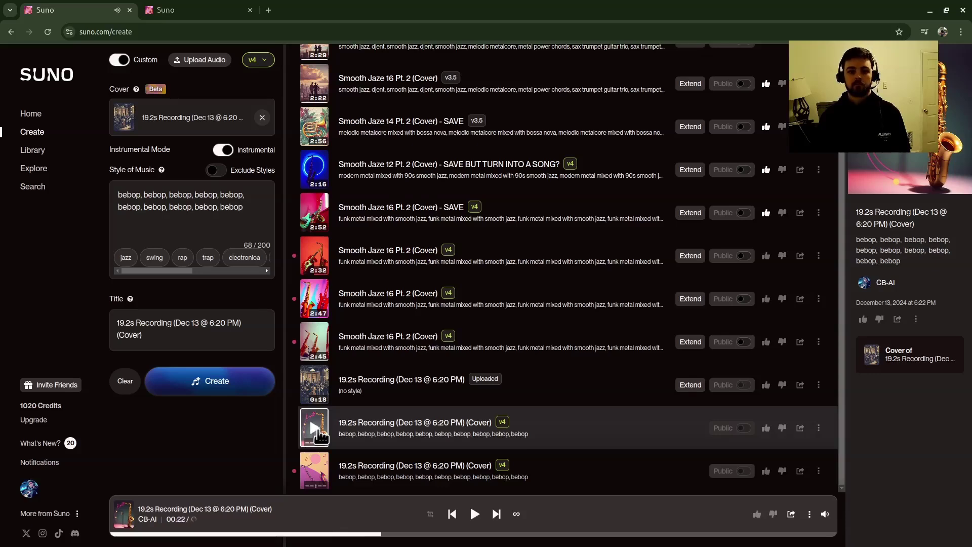
{"action": "left_click", "coordinate": [316, 471]}
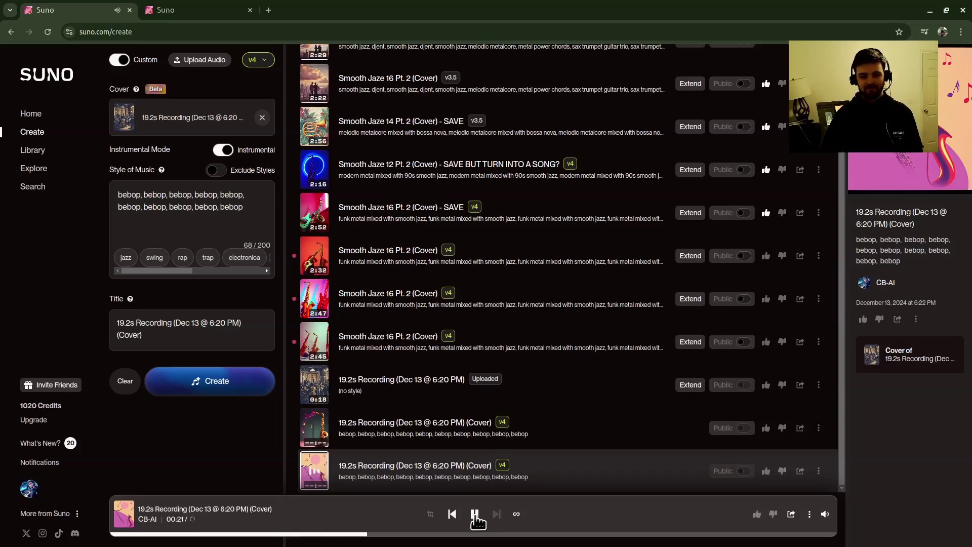
{"action": "left_click", "coordinate": [475, 515]}
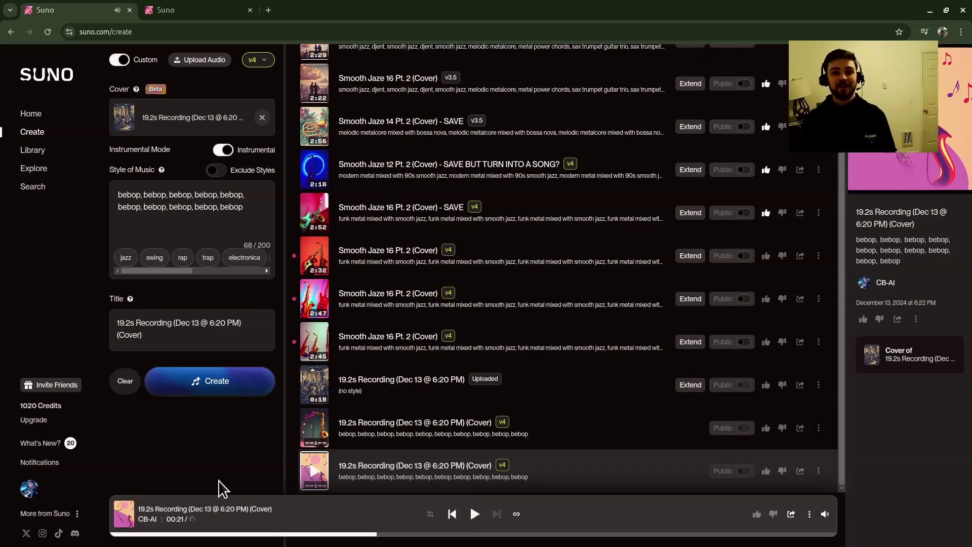